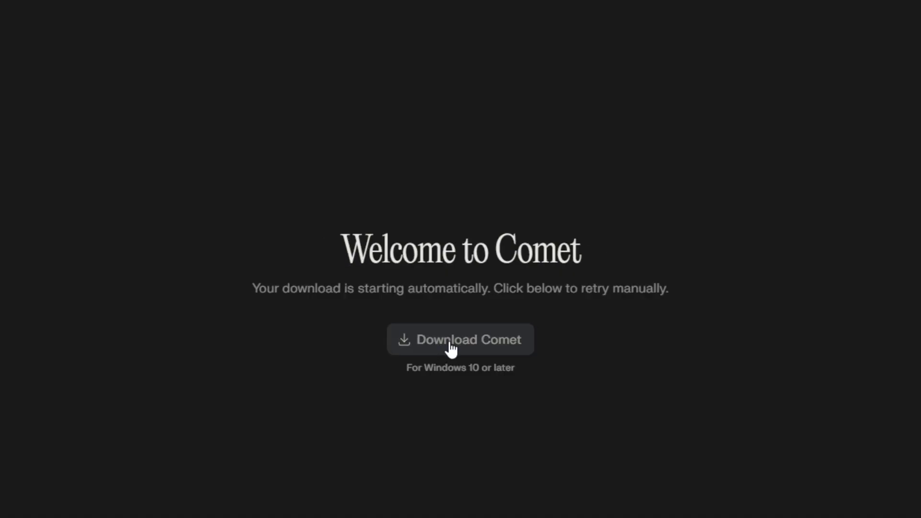
Step: Save the Comet installer and run it to reach the Welcome to Comet screen
left_click(149, 426)
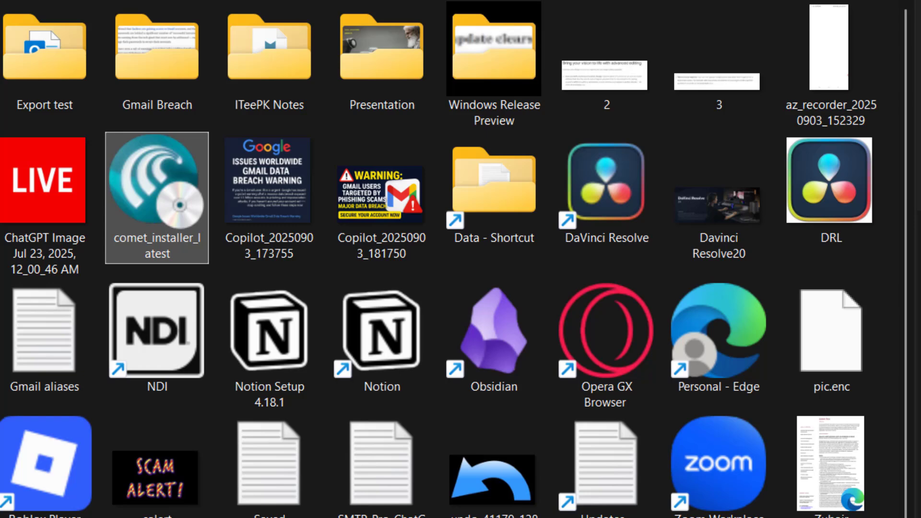
double_click(161, 184)
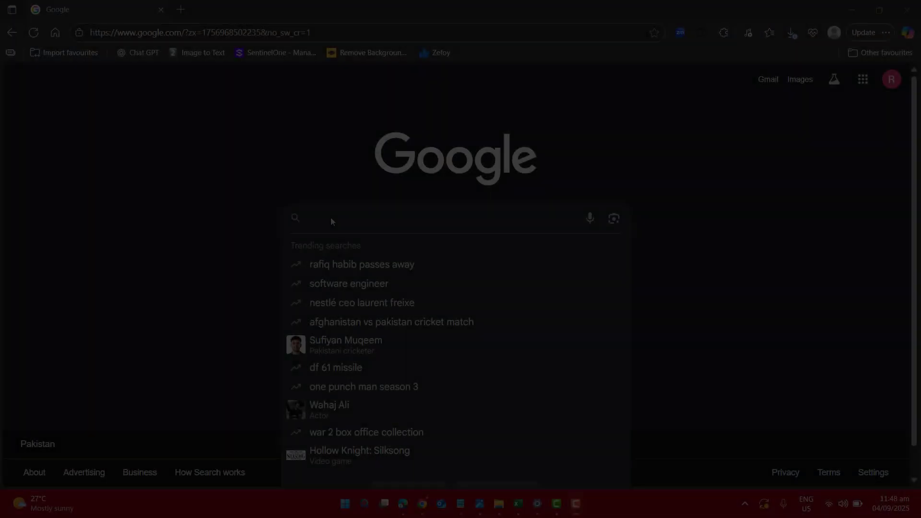
Step: Search 'comet download', open Perplexity's Comet page, and sign in with Google through Get Comet
type("comet download")
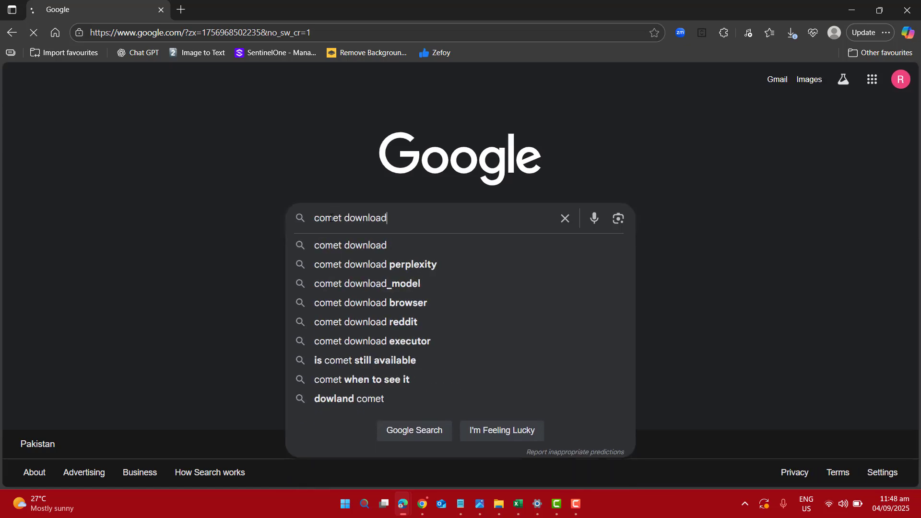
key("Return")
left_click(245, 197)
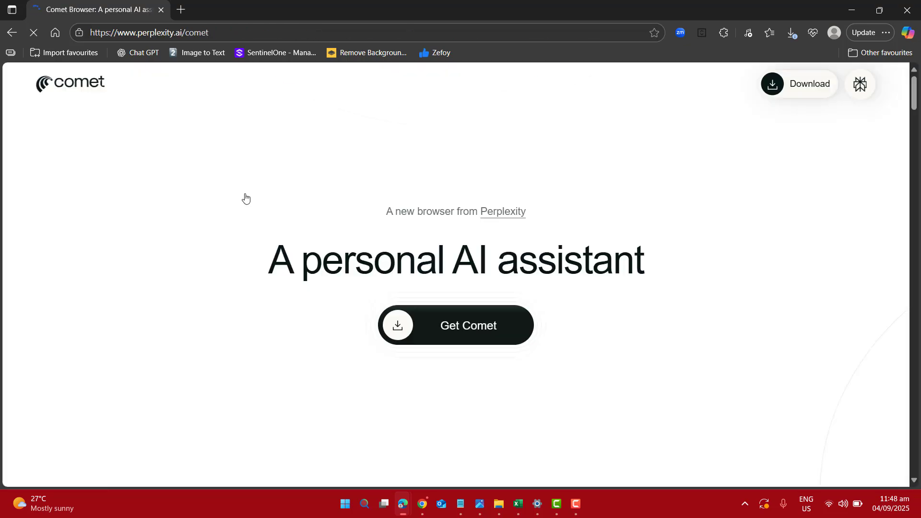
left_click(450, 325)
left_click(477, 253)
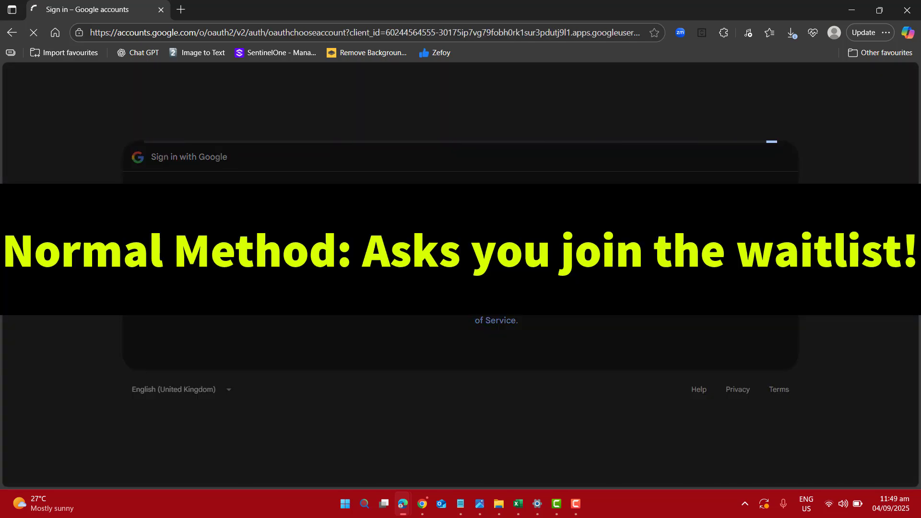
left_click(738, 395)
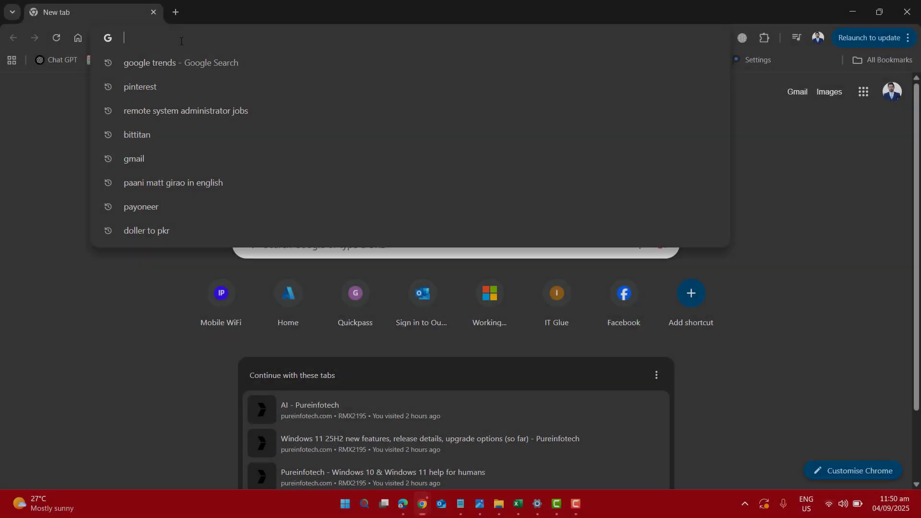
Step: Load oxaam.com, fill in the registration form with the pasted password, and submit
type("oxa")
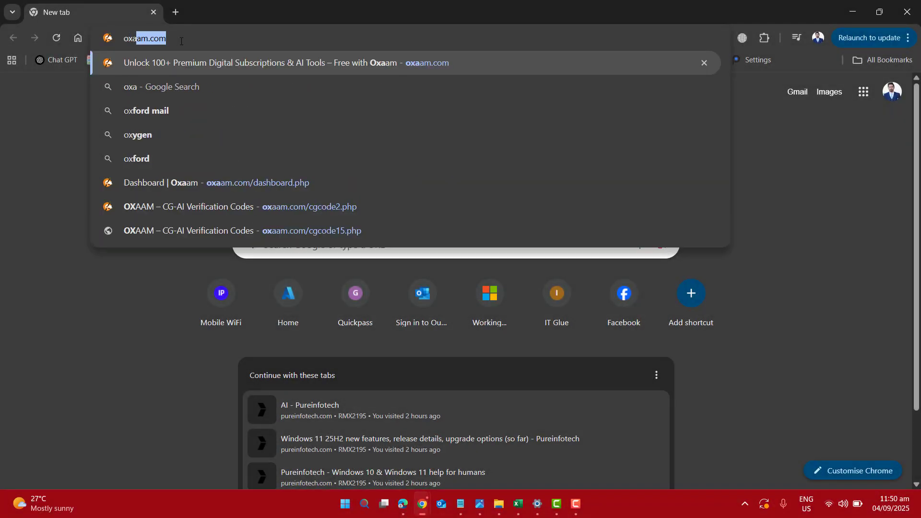
key("Return")
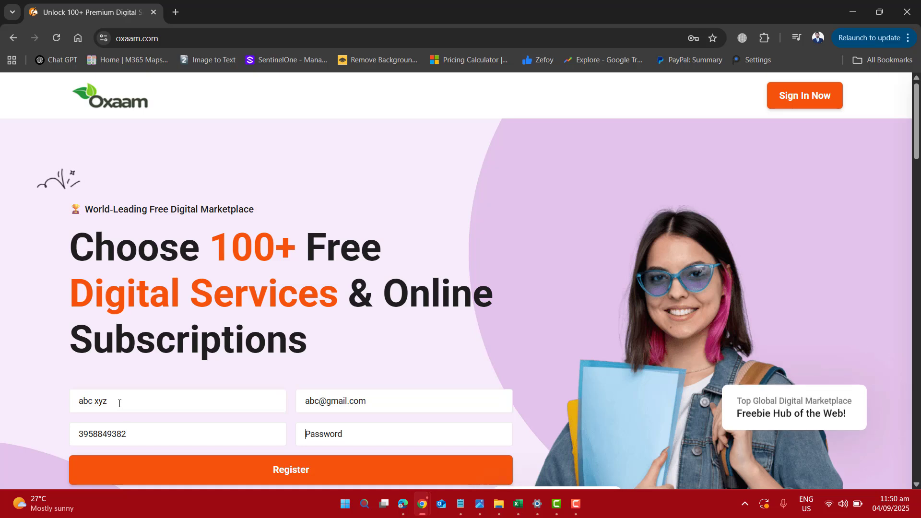
key("ctrl+v")
left_click(254, 475)
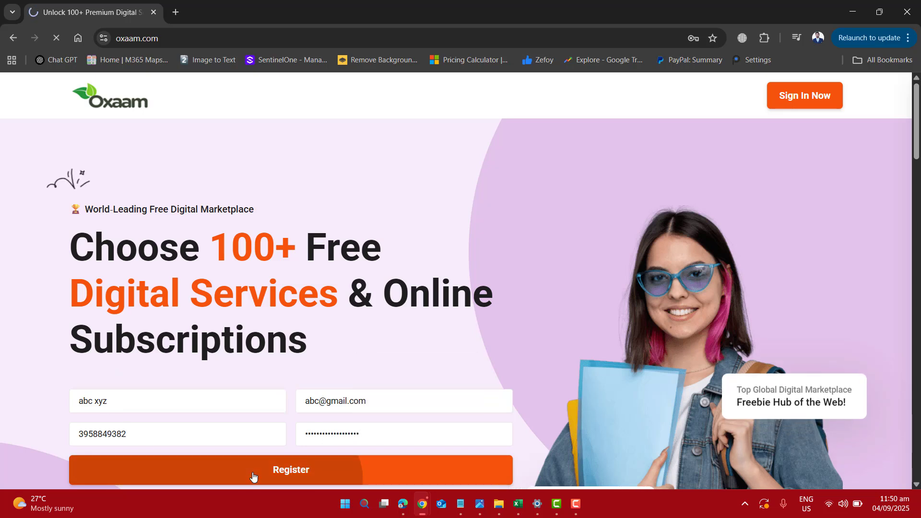
Step: Replace the rejected email with an unused address, re-enter the password, and register
double_click(306, 403)
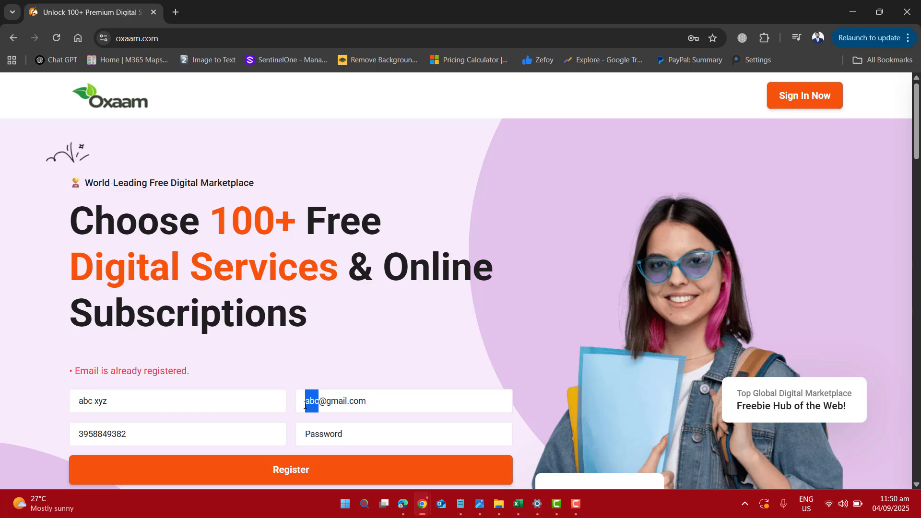
type("abc-xyz")
left_click(323, 470)
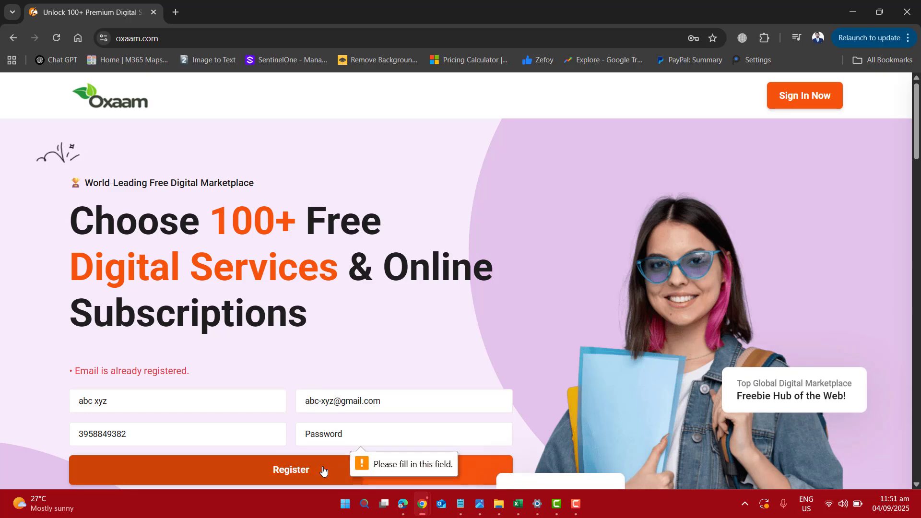
left_click(344, 432)
key("ctrl+v")
left_click(345, 472)
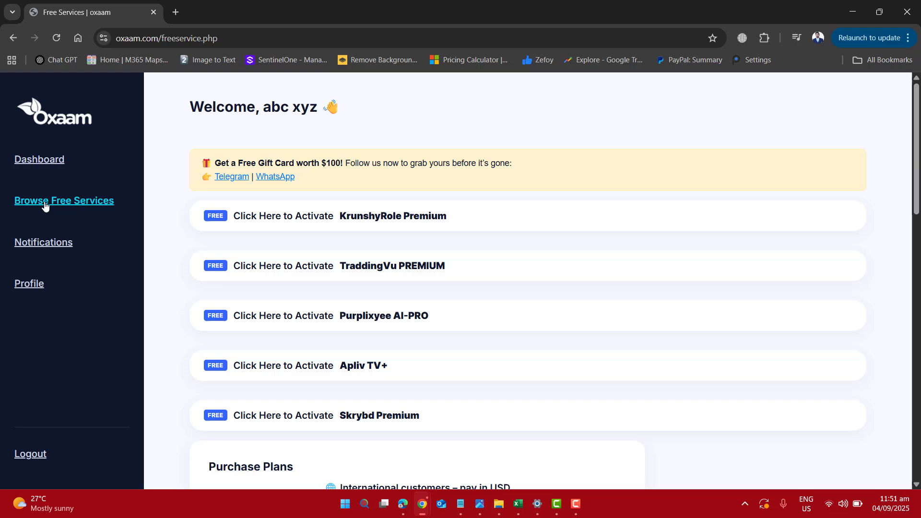
Step: Expand the Purplixyee AI-PRO activation steps and follow its Official Website link to Perplexity
left_click(304, 325)
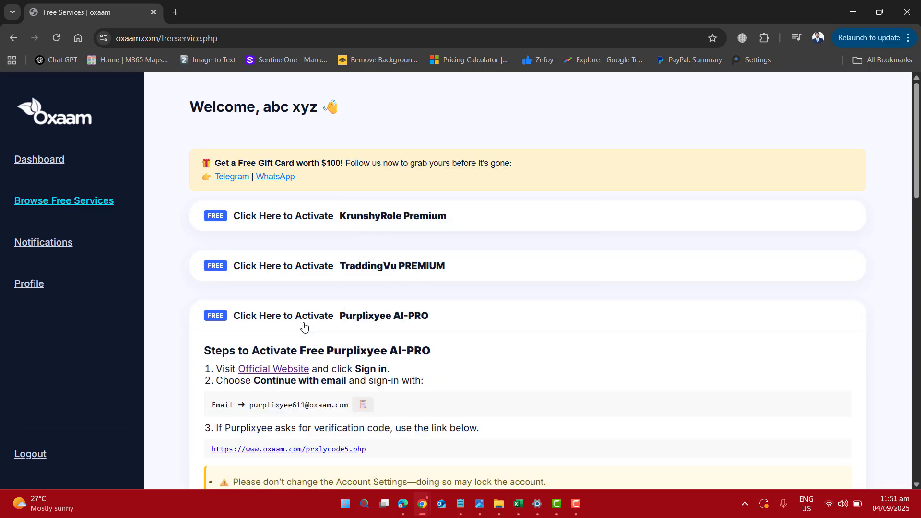
left_click(285, 370)
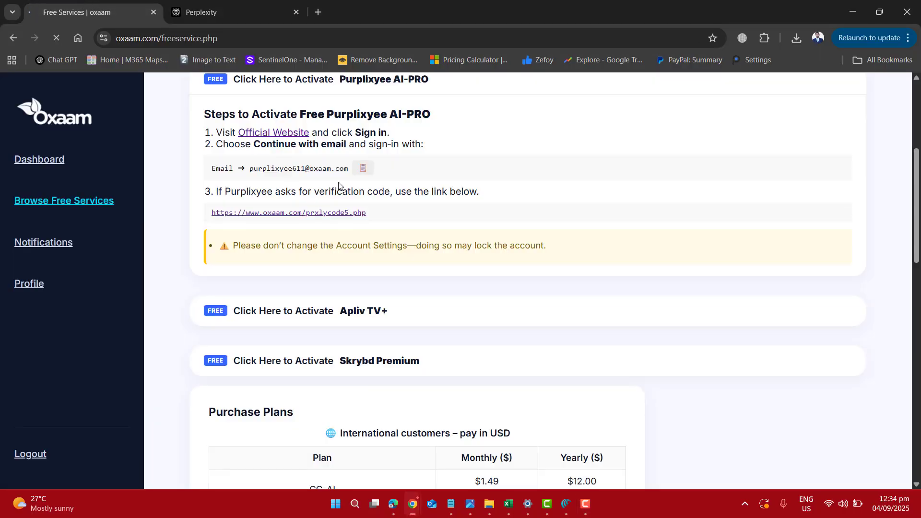
Step: Copy Oxaam's shared login email, paste it into Perplexity's login, and continue with email
left_click(362, 171)
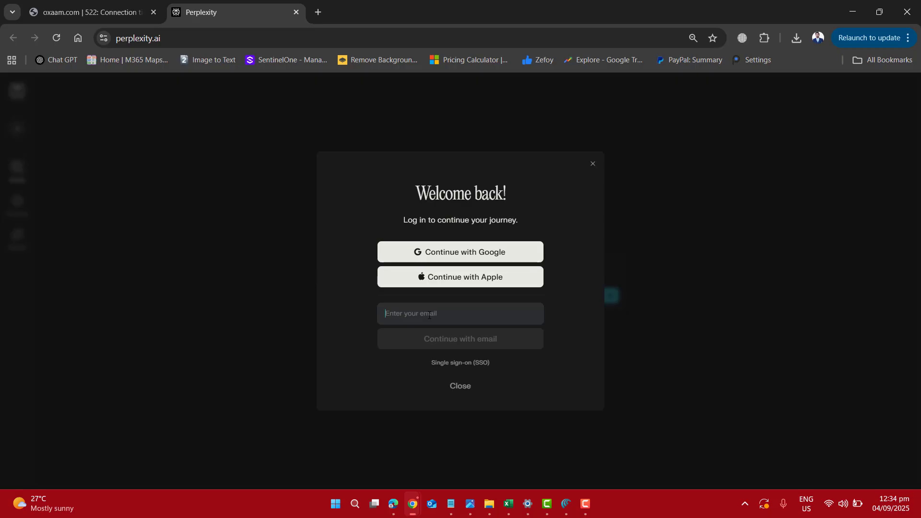
key("ctrl+v")
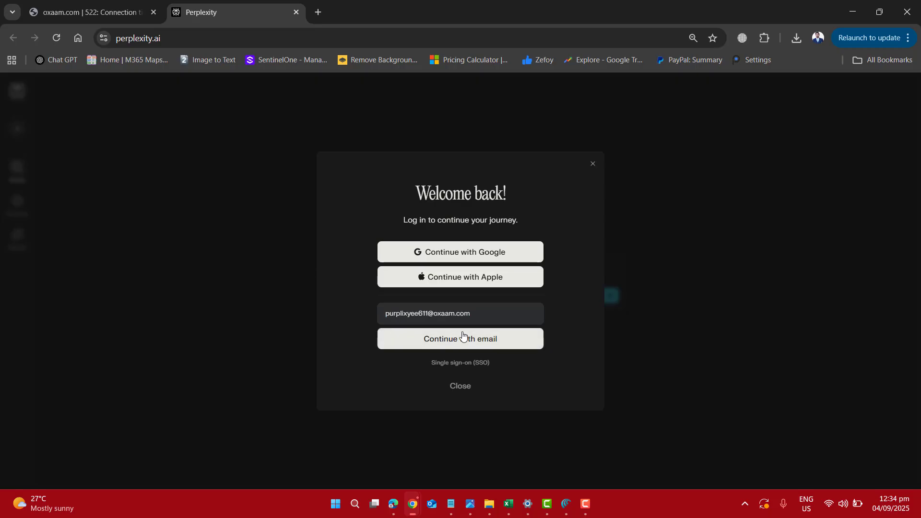
left_click(464, 341)
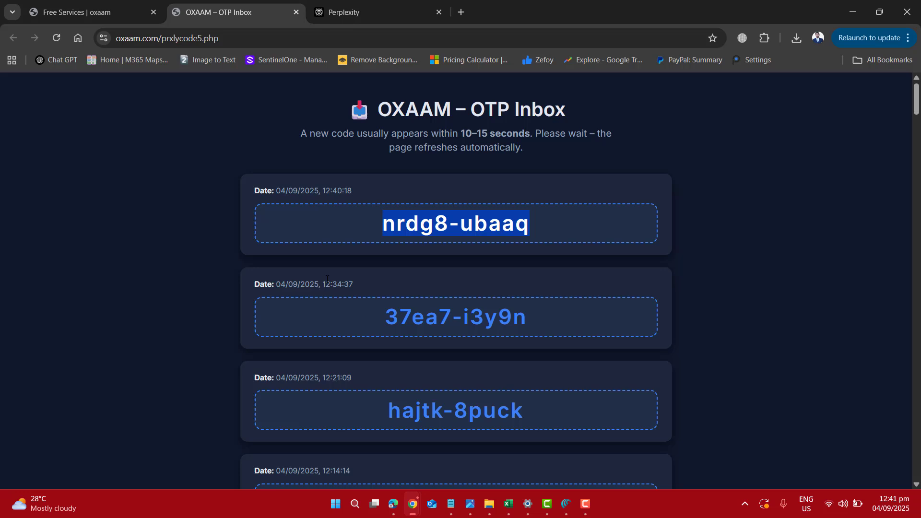
Step: Return to the Perplexity tab and paste the emailed verification code to sign in
key("ctrl+Tab")
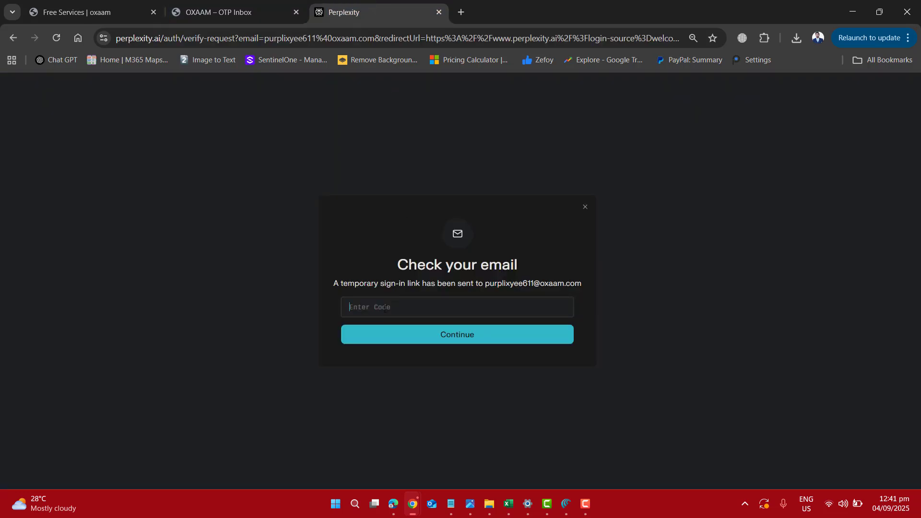
key("ctrl+v")
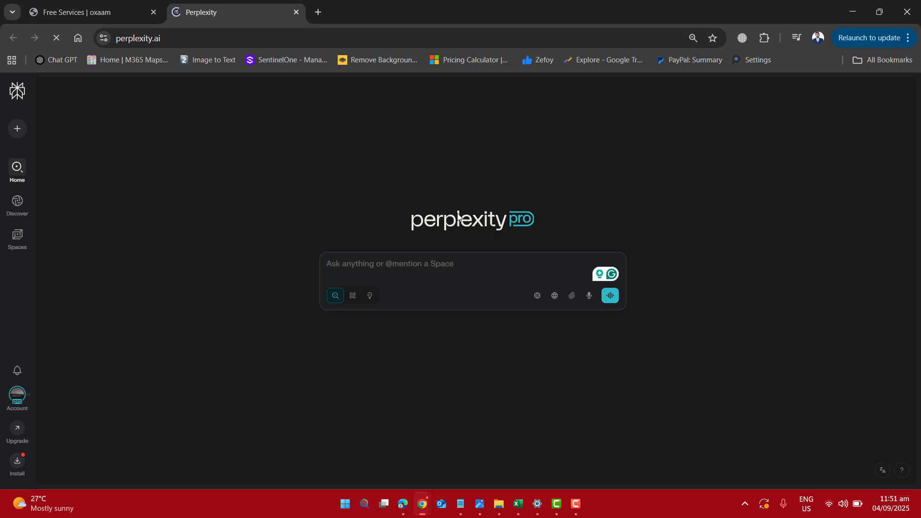
Step: Get the Comet installer from Perplexity's Install page and save it to the Desktop
left_click(16, 467)
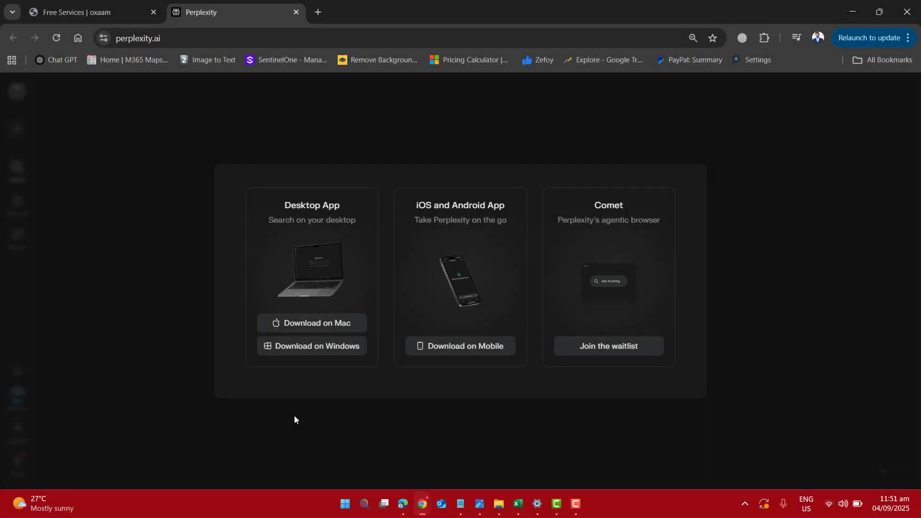
left_click(615, 222)
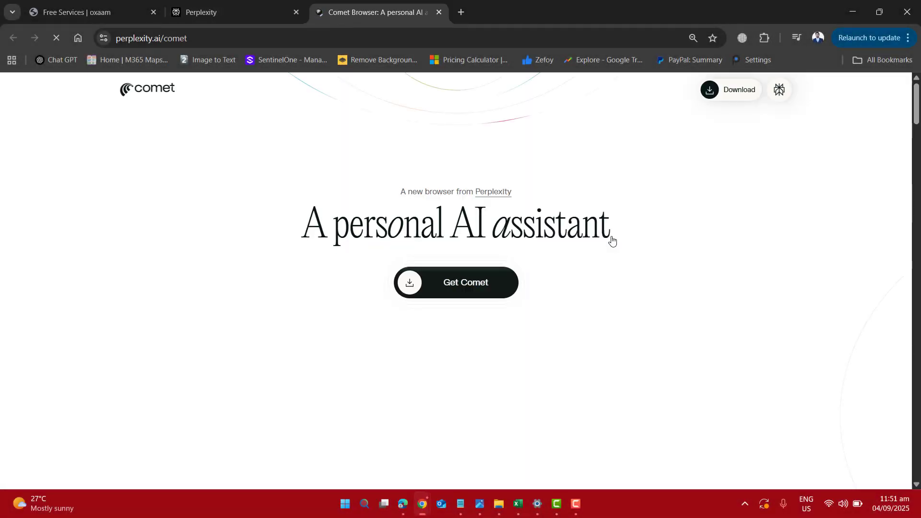
left_click(444, 296)
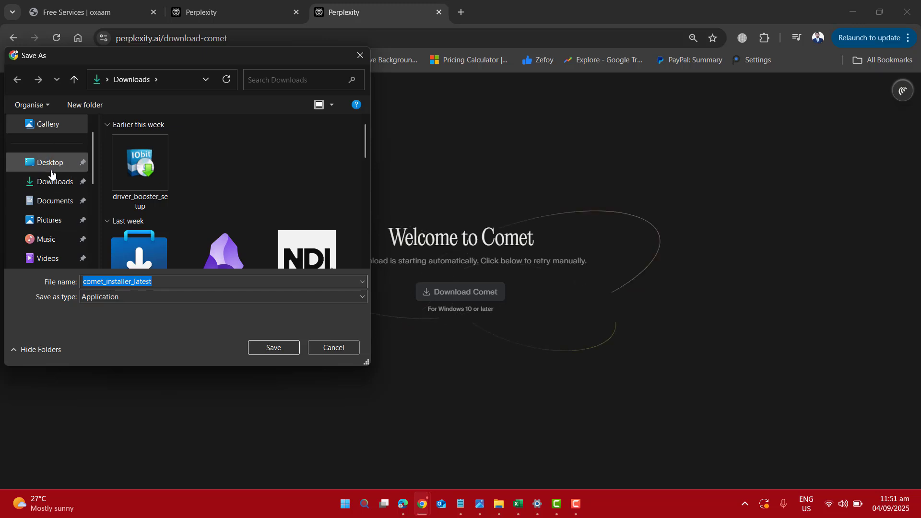
left_click(51, 170)
left_click(271, 344)
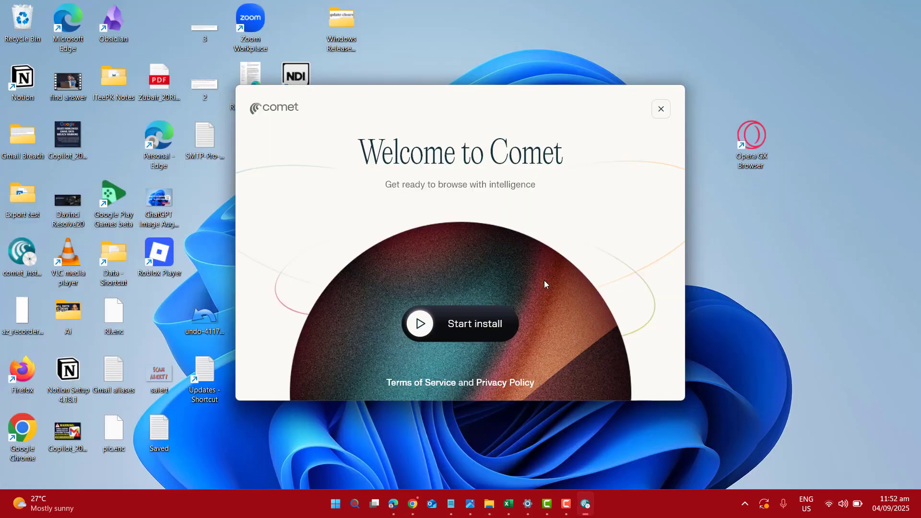
Step: Start the Comet installation from comet_installer_latest and let it complete
left_click(462, 324)
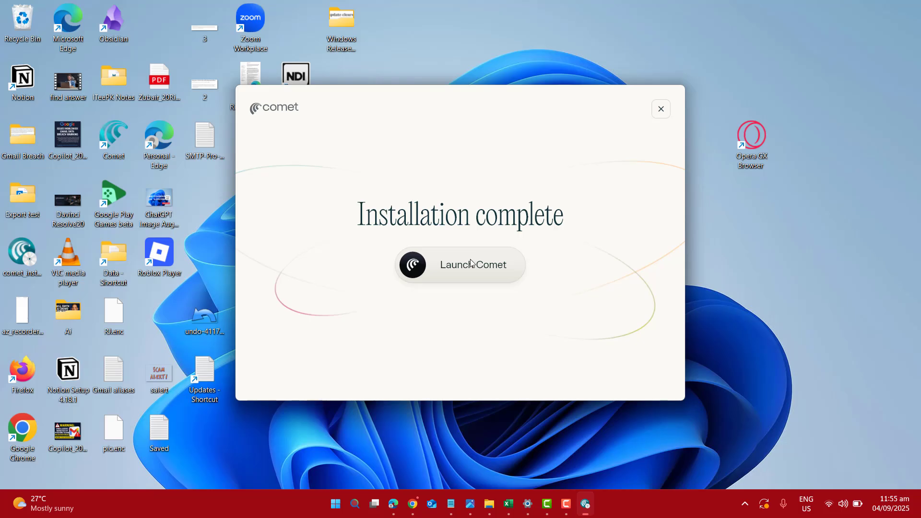
Step: Launch Comet, postpone the profile import, disable Open Comet on startup, and start Comet
left_click(472, 266)
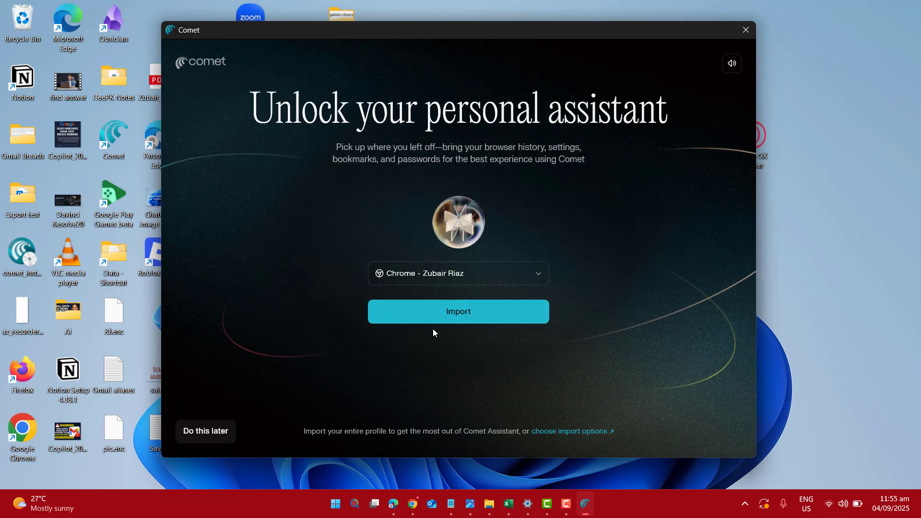
left_click(506, 278)
left_click(507, 279)
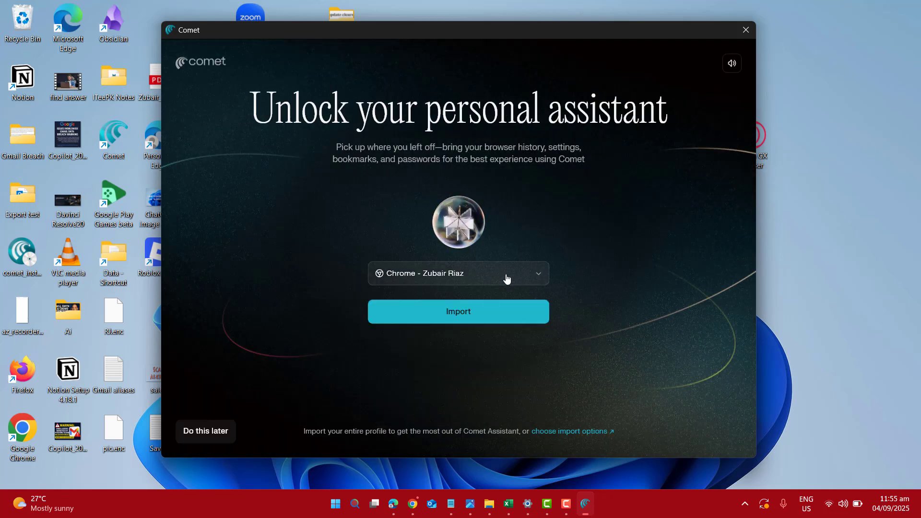
left_click(204, 433)
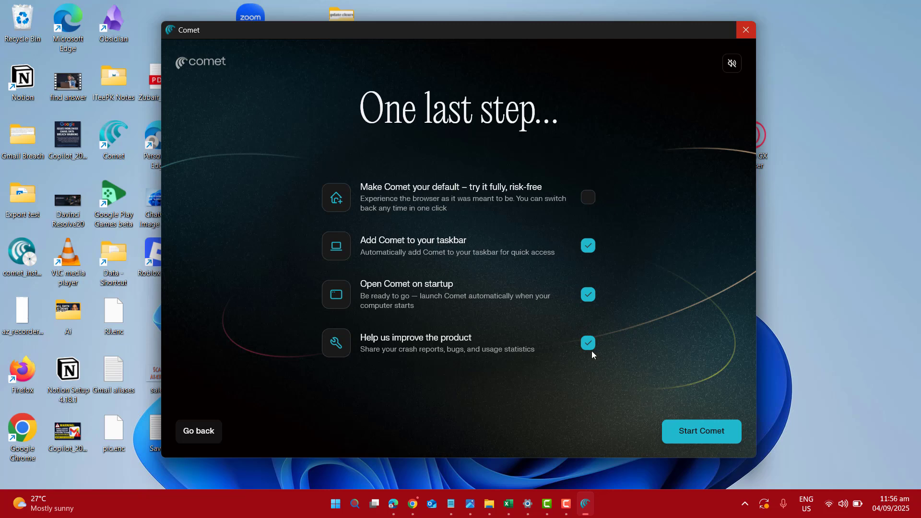
left_click(588, 294)
left_click(693, 432)
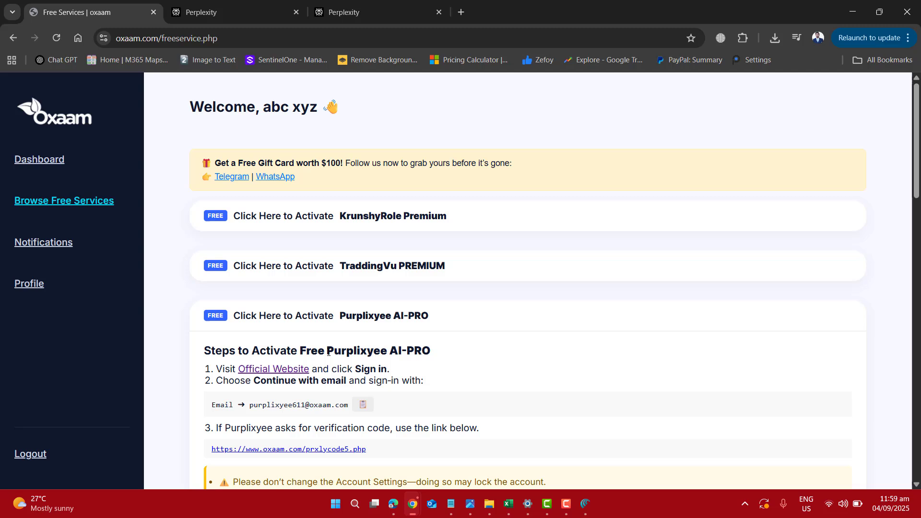
Step: Copy the shared Oxaam email into Comet's sign-in field and continue with email
left_click(363, 406)
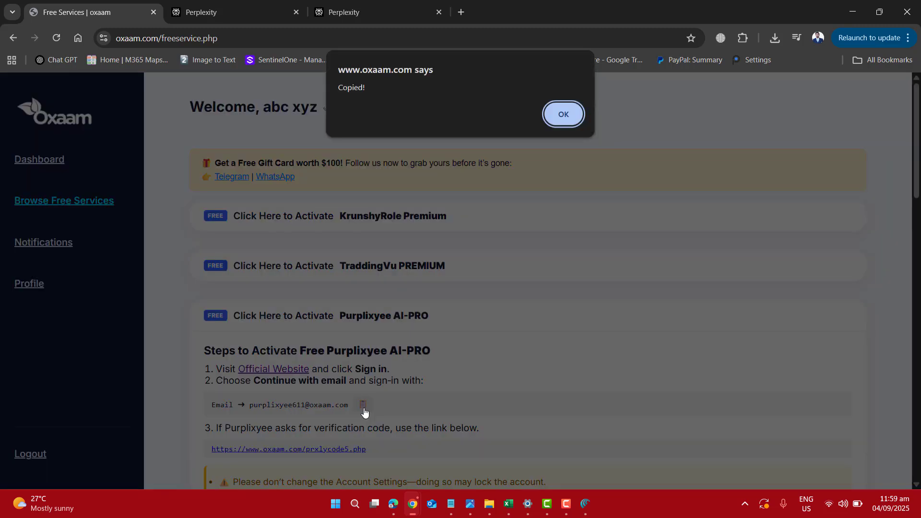
left_click(558, 123)
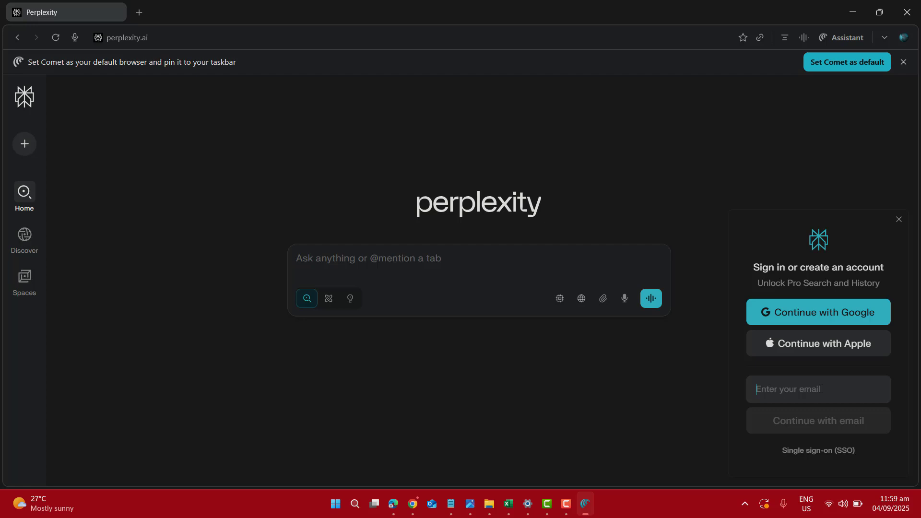
key("ctrl+v")
left_click(828, 422)
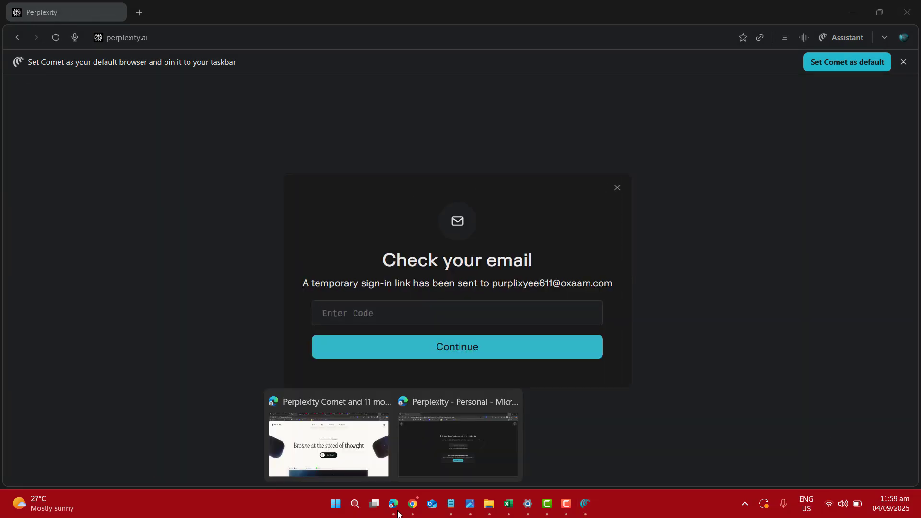
Step: Copy the newest code from Oxaam's OTP Inbox, paste it into Comet, and check the account menu
left_click(284, 455)
left_click_drag(536, 223, 376, 224)
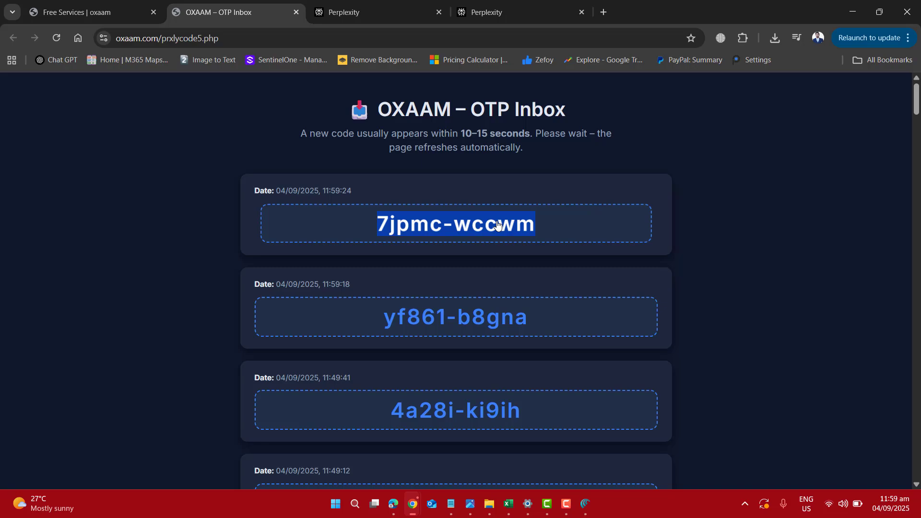
key("ctrl+c")
key("alt+Tab")
key("ctrl+v")
left_click(439, 350)
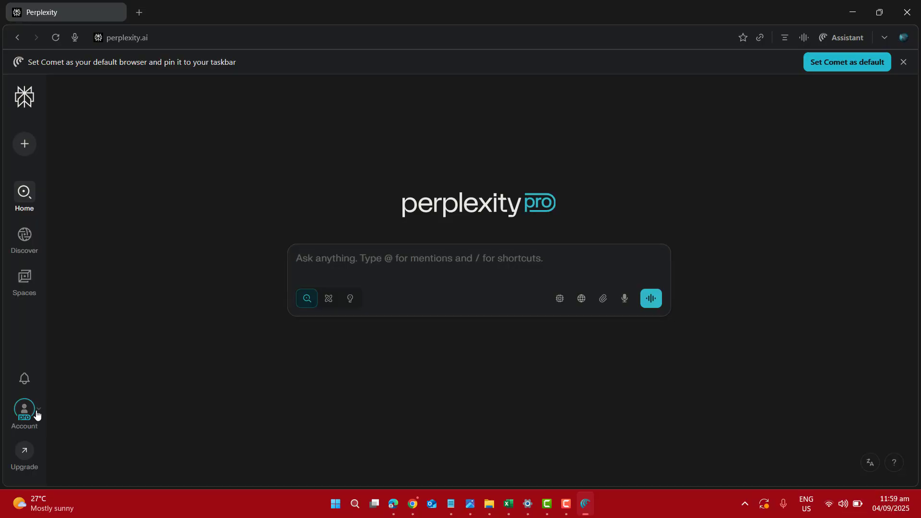
left_click(37, 416)
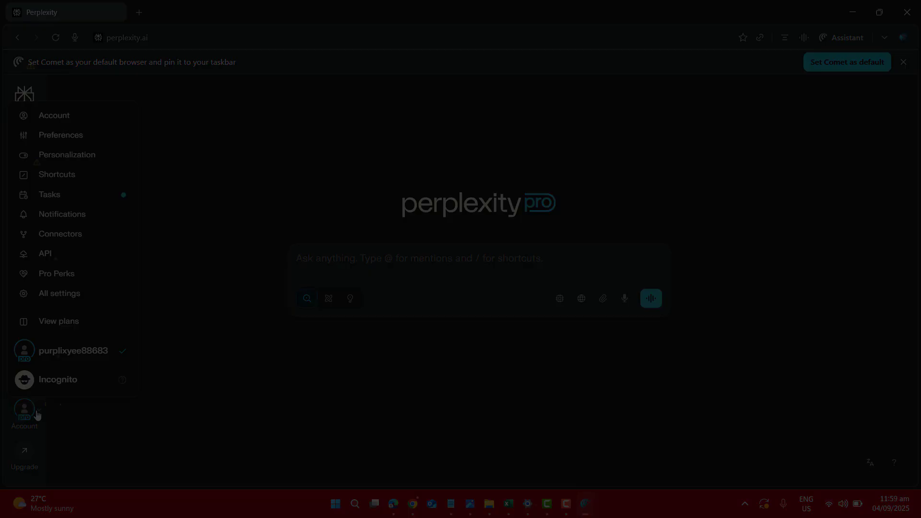
Step: Dismiss the account menu to reveal the Perplexity Pro home page
left_click(288, 222)
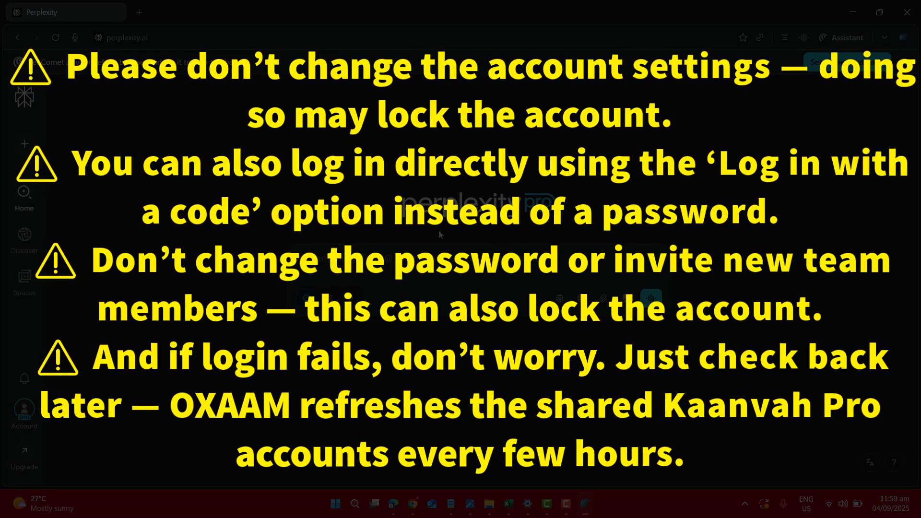